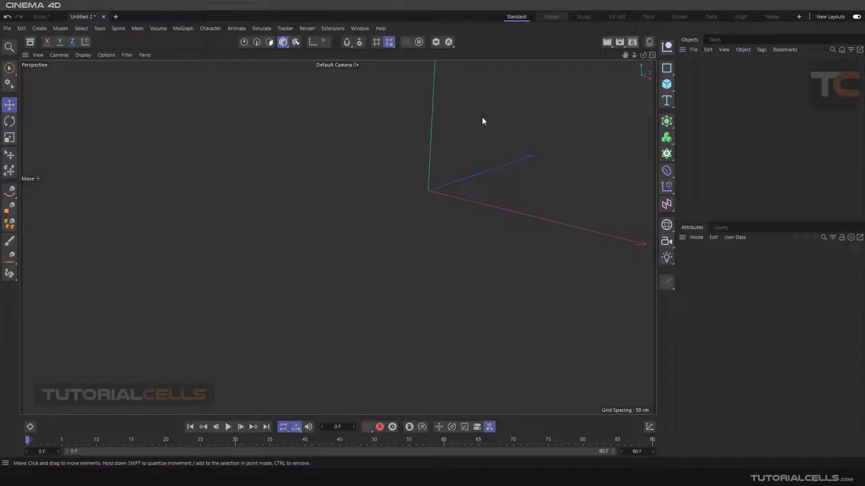
- Add a default 200 cm Cube primitive and orbit the Perspective view around it
{"action": "left_click", "coordinate": [666, 172]}
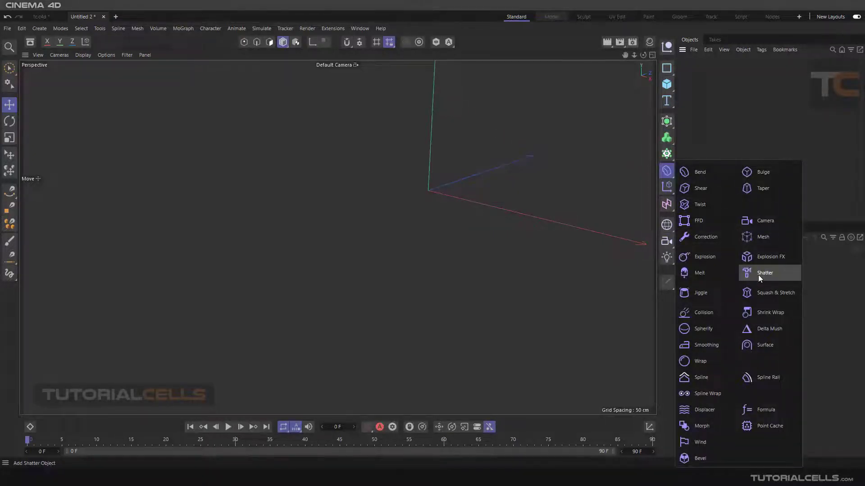
{"action": "left_click", "coordinate": [667, 84]}
{"action": "left_click", "coordinate": [667, 85]}
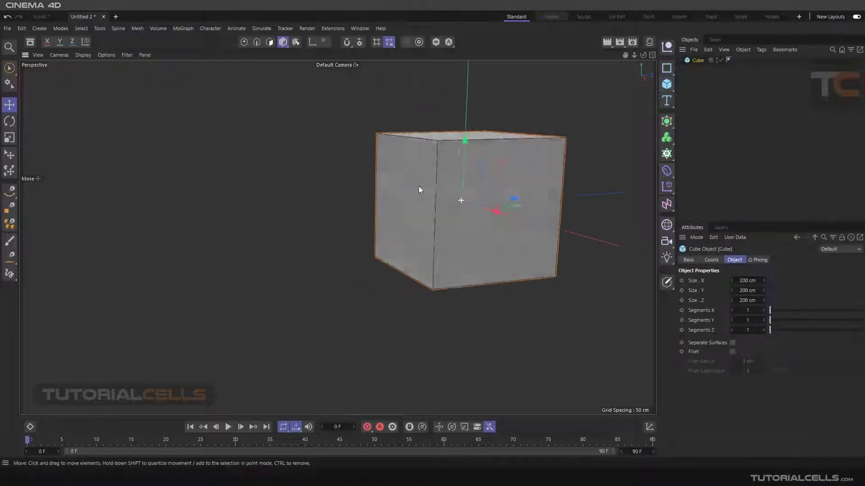
{"action": "mouse_move", "coordinate": [418, 190]}
{"action": "left_mouse_down", "text": "alt"}
{"action": "mouse_move", "coordinate": [355, 187]}
{"action": "mouse_move", "coordinate": [417, 162]}
{"action": "mouse_move", "coordinate": [452, 127]}
{"action": "mouse_move", "coordinate": [455, 205]}
{"action": "mouse_move", "coordinate": [431, 185]}
{"action": "mouse_move", "coordinate": [424, 191]}
{"action": "left_mouse_up", "text": "alt"}
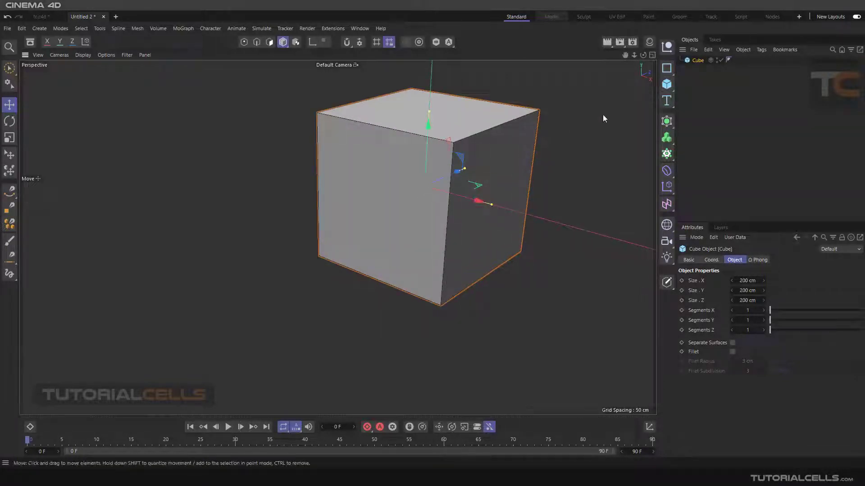
- Add a Shatter deformer under the Cube and test its Strength, leaving it at 0%
{"action": "left_click", "coordinate": [666, 171]}
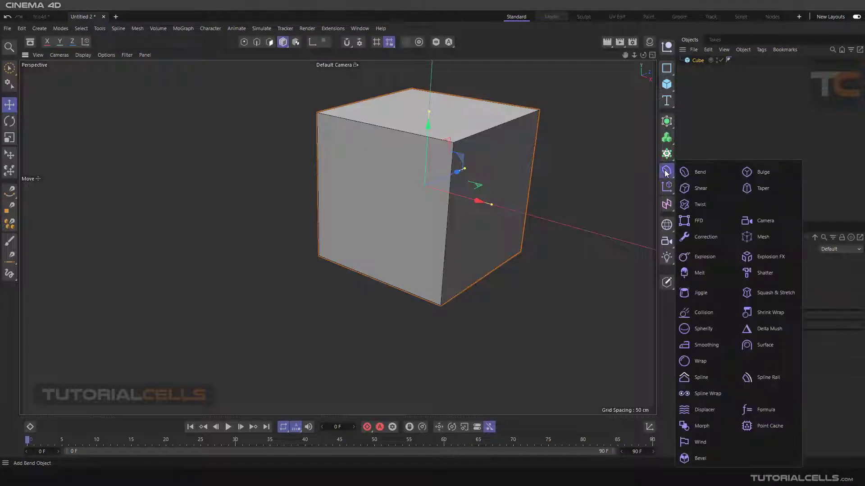
{"action": "left_click", "coordinate": [762, 272]}
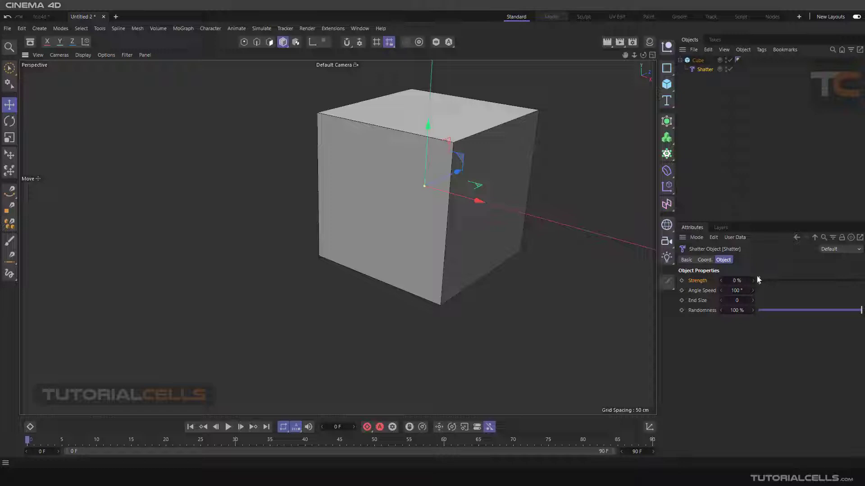
{"action": "mouse_move", "coordinate": [756, 277]}
{"action": "left_mouse_down"}
{"action": "mouse_move", "coordinate": [861, 283]}
{"action": "mouse_move", "coordinate": [756, 280]}
{"action": "left_mouse_up"}
- Keep shaded-with-lines display and give the Cube 10 segments along X, Y and Z
{"action": "left_click", "coordinate": [698, 60]}
{"action": "left_click", "coordinate": [86, 55]}
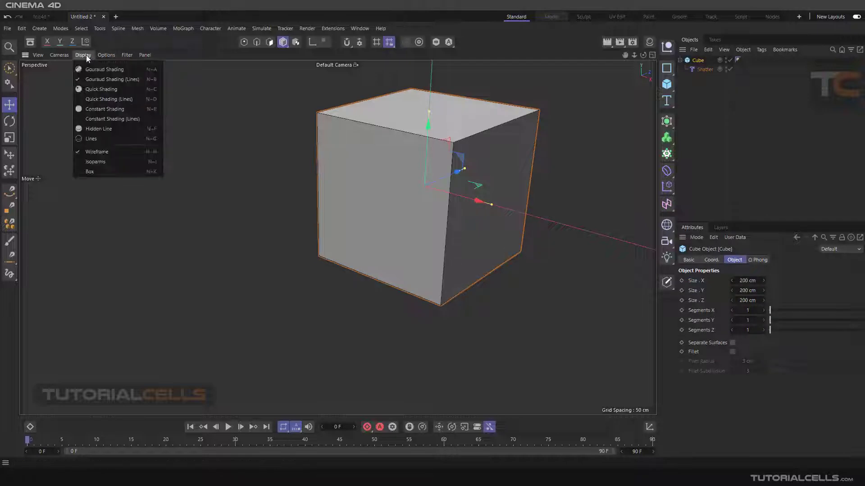
{"action": "left_click", "coordinate": [100, 79]}
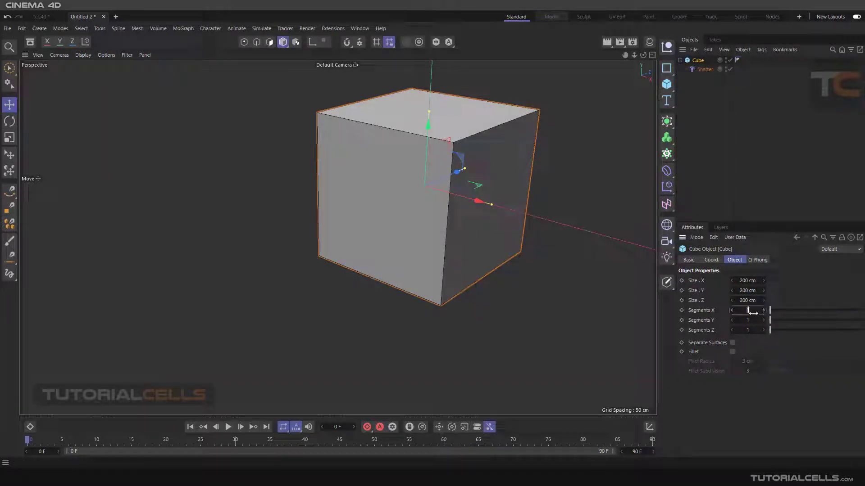
{"action": "type", "text": "10"}
{"action": "key", "text": "Tab"}
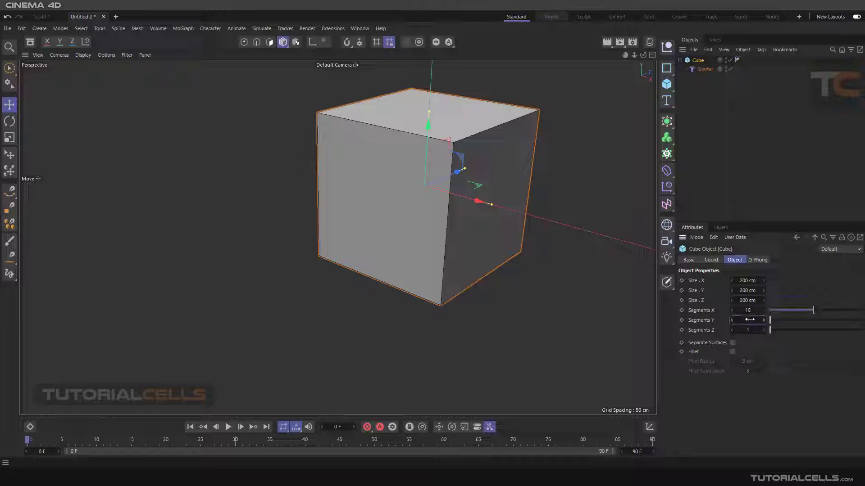
{"action": "key", "text": "Tab"}
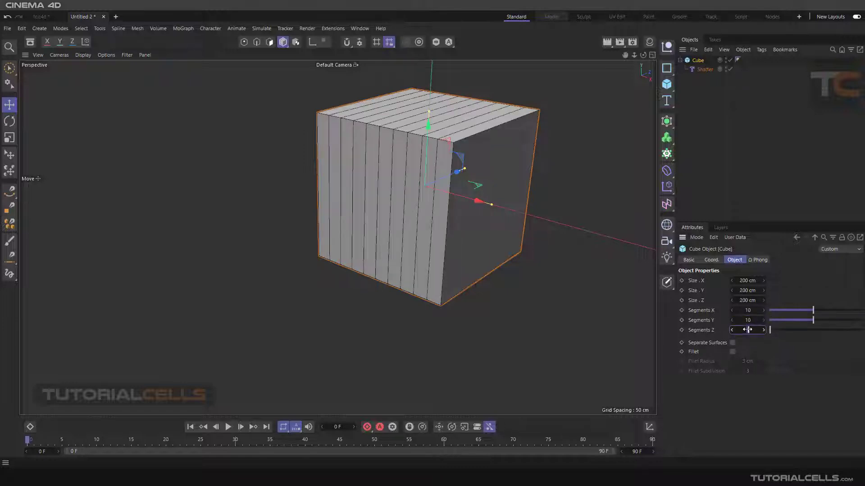
{"action": "type", "text": "10"}
{"action": "key", "text": "Return"}
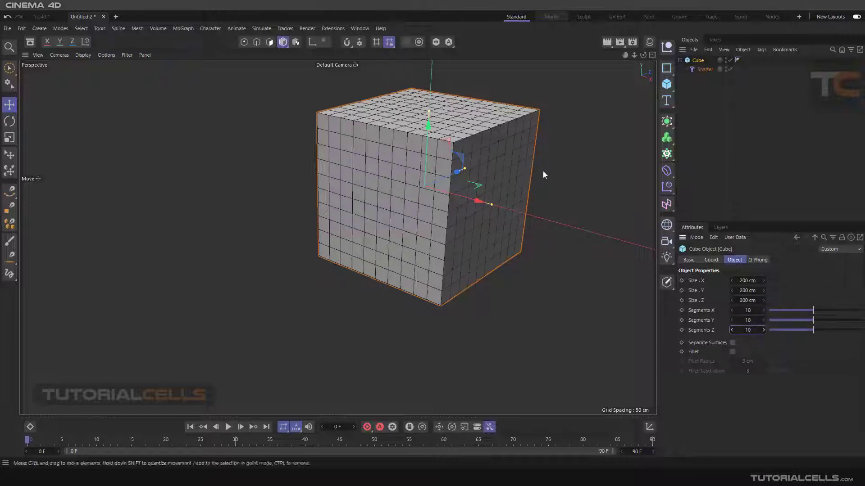
- Raise Shatter Strength to 1% and orbit underneath to watch the cube start breaking
{"action": "left_click", "coordinate": [700, 70]}
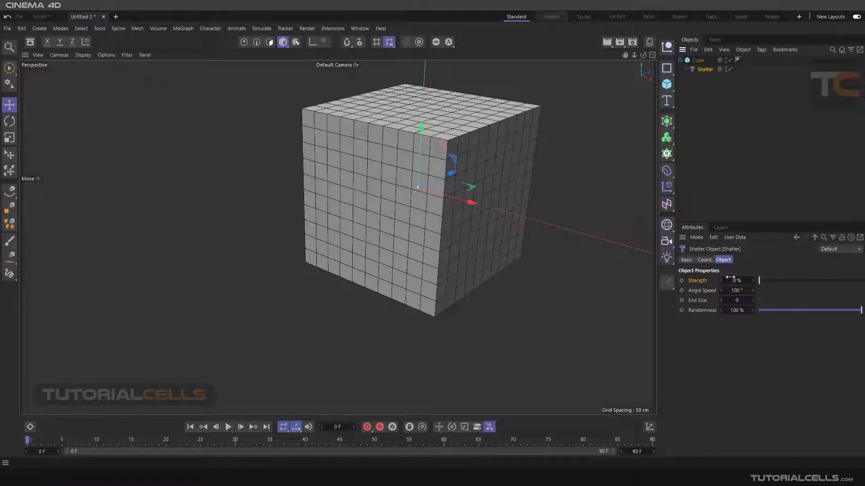
{"action": "left_click", "coordinate": [752, 281]}
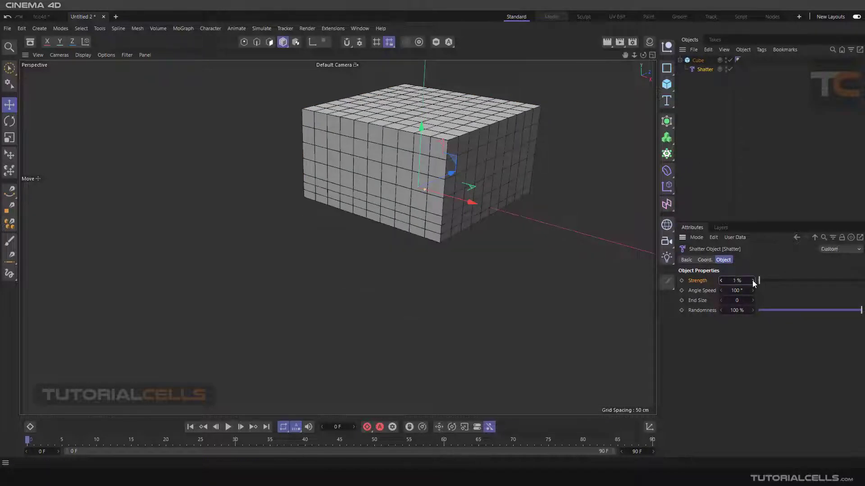
{"action": "left_click_drag", "start_coordinate": [495, 226], "coordinate": [504, 193], "text": "alt"}
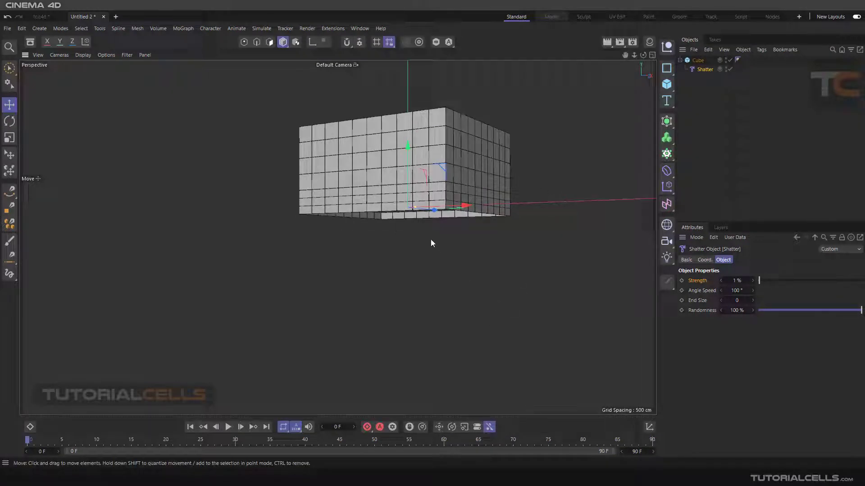
{"action": "mouse_move", "coordinate": [430, 243]}
{"action": "left_mouse_down", "text": "alt"}
{"action": "mouse_move", "coordinate": [428, 261]}
{"action": "mouse_move", "coordinate": [426, 239]}
{"action": "left_mouse_up", "text": "alt"}
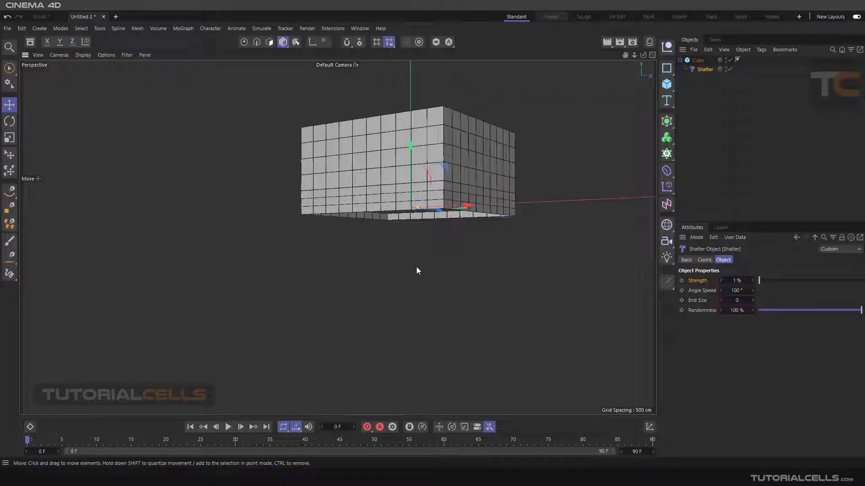
{"action": "left_click_drag", "start_coordinate": [416, 269], "coordinate": [439, 189], "text": "alt"}
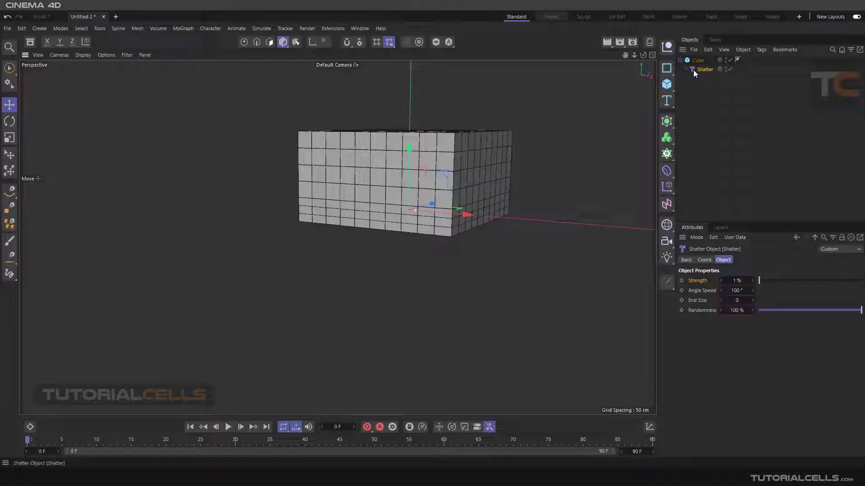
- Move Shatter out from under the Cube and maximize the Right side view
{"action": "left_click_drag", "start_coordinate": [692, 84], "coordinate": [692, 79]}
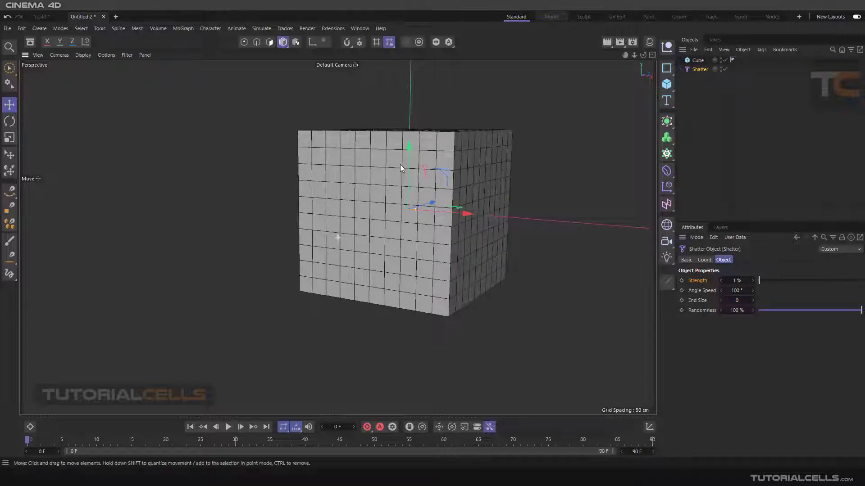
{"action": "middle_click_drag", "start_coordinate": [400, 164], "coordinate": [416, 129], "text": "alt"}
{"action": "middle_click", "coordinate": [344, 184]}
{"action": "middle_click", "coordinate": [217, 314]}
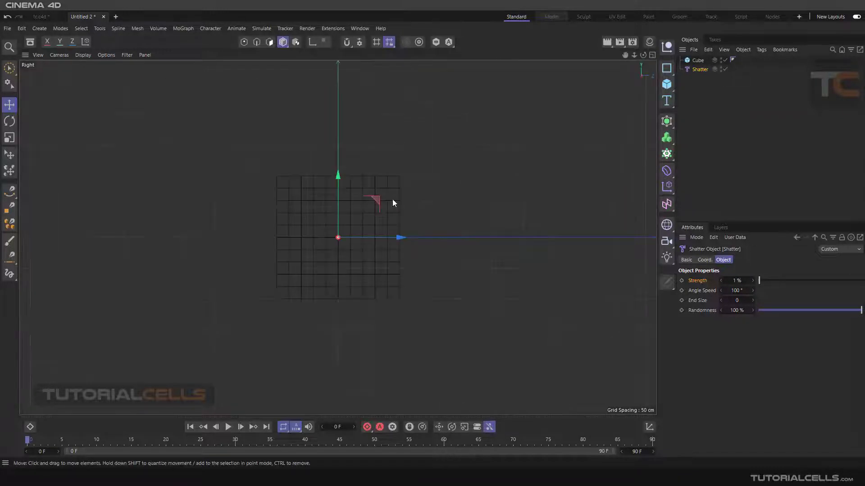
- Lower Shatter about 98 cm along Y to the cube's base, then restore the four-view layout
{"action": "left_click_drag", "start_coordinate": [338, 180], "coordinate": [334, 238]}
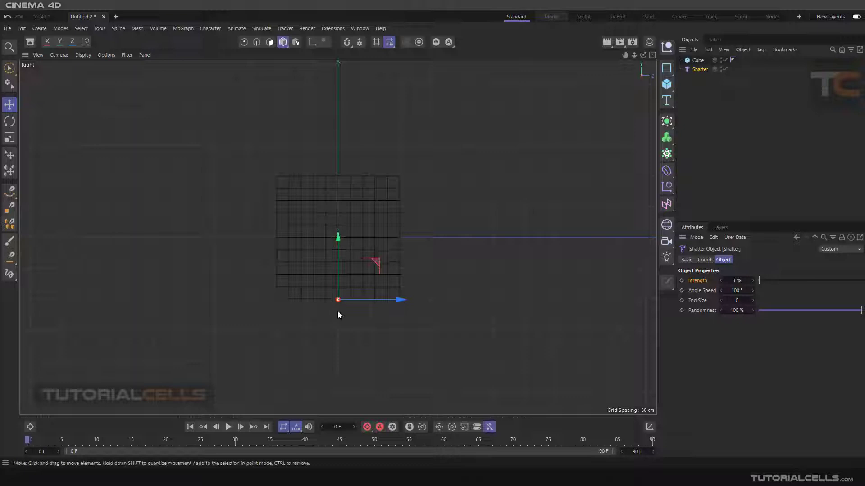
{"action": "scroll", "coordinate": [337, 311], "scroll_direction": "up", "scroll_amount": 3}
{"action": "scroll", "coordinate": [340, 309], "scroll_direction": "down", "scroll_amount": 5}
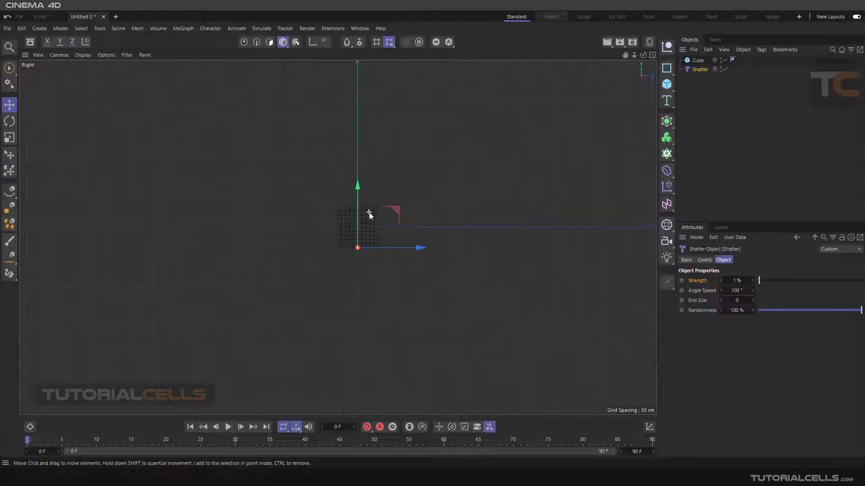
{"action": "scroll", "coordinate": [364, 225], "scroll_direction": "up", "scroll_amount": 1}
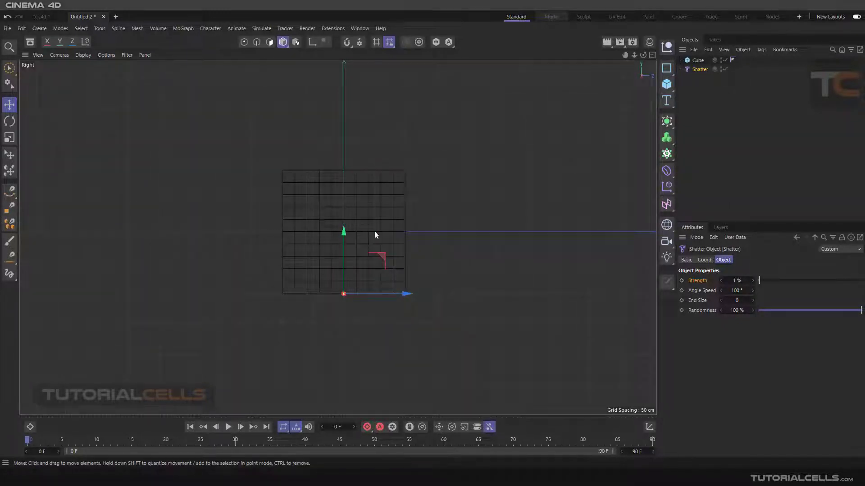
{"action": "scroll", "coordinate": [334, 146], "scroll_direction": "down", "scroll_amount": 1}
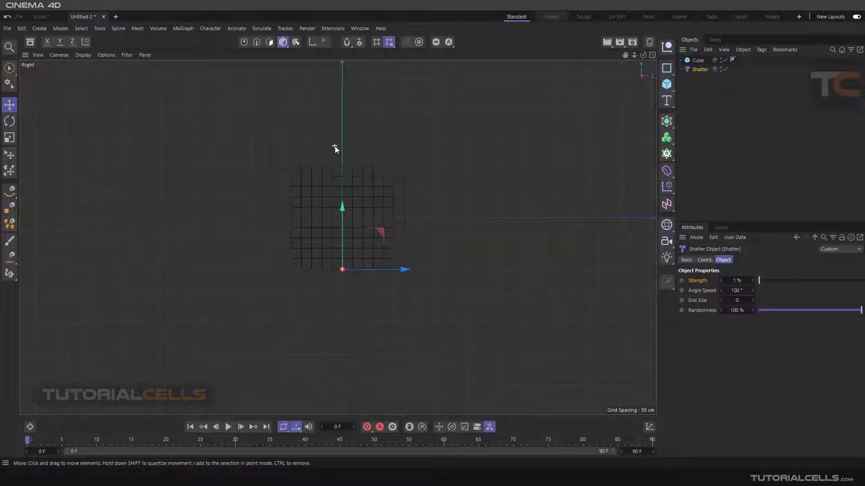
{"action": "middle_click", "coordinate": [334, 144]}
- In a maximized Perspective view, parent Shatter back under the Cube and raise Strength to scatter pieces
{"action": "middle_click", "coordinate": [285, 118]}
{"action": "scroll", "coordinate": [436, 188], "scroll_direction": "down", "scroll_amount": 2}
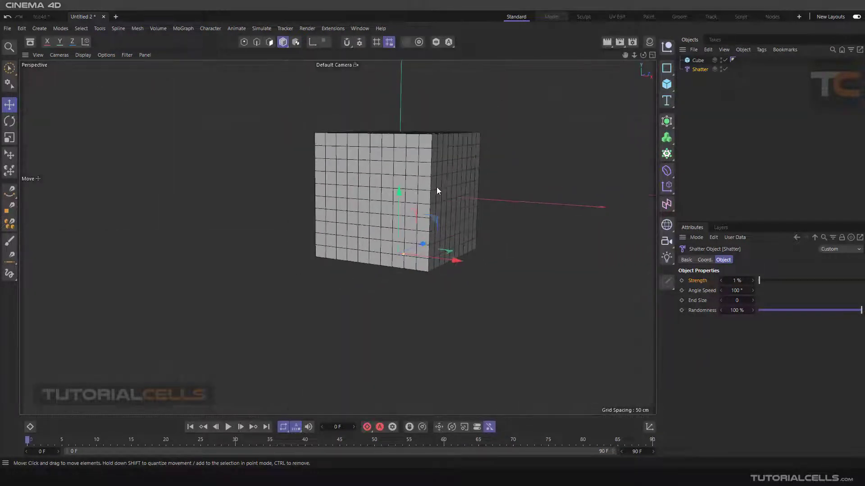
{"action": "left_click_drag", "start_coordinate": [436, 187], "coordinate": [435, 195], "text": "alt"}
{"action": "scroll", "coordinate": [435, 195], "scroll_direction": "up", "scroll_amount": 2}
{"action": "left_click_drag", "start_coordinate": [697, 70], "coordinate": [698, 60]}
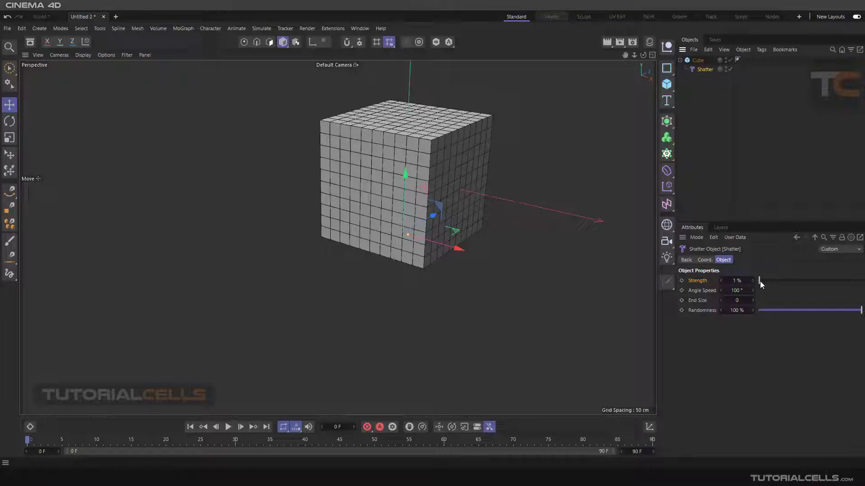
{"action": "left_click_drag", "start_coordinate": [760, 281], "coordinate": [782, 282]}
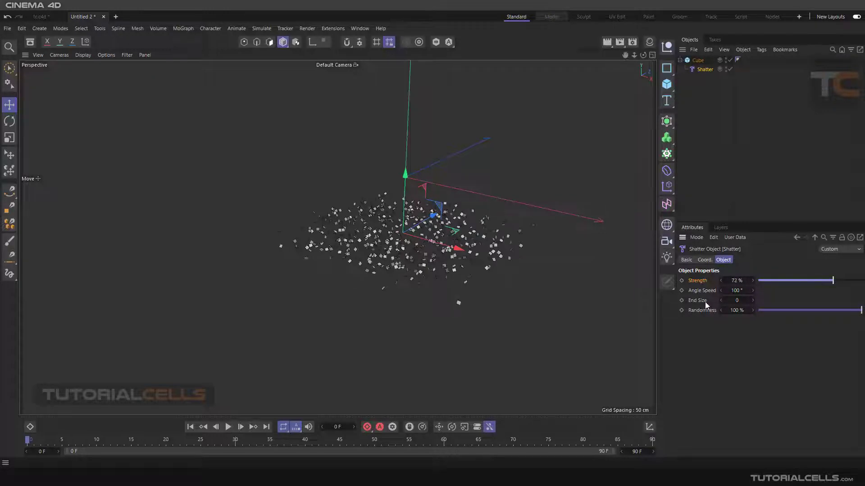
- Set End Size to 1 and sweep Strength down to reassemble and back up
{"action": "left_click", "coordinate": [735, 301]}
{"action": "type", "text": "1"}
{"action": "key", "text": "Return"}
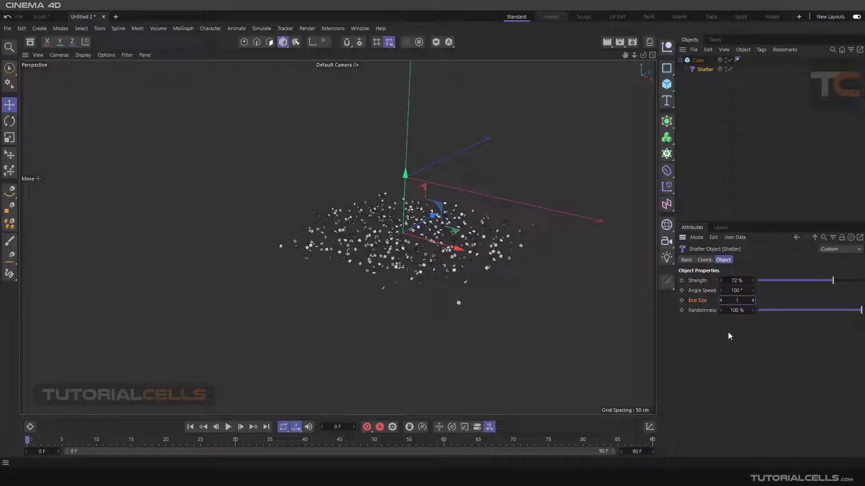
{"action": "scroll", "coordinate": [466, 234], "scroll_direction": "up", "scroll_amount": 3}
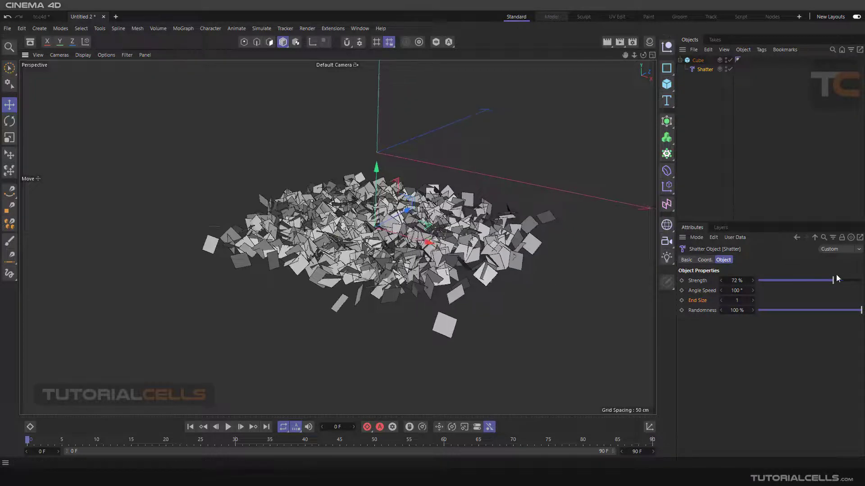
{"action": "left_click_drag", "start_coordinate": [834, 280], "coordinate": [863, 281]}
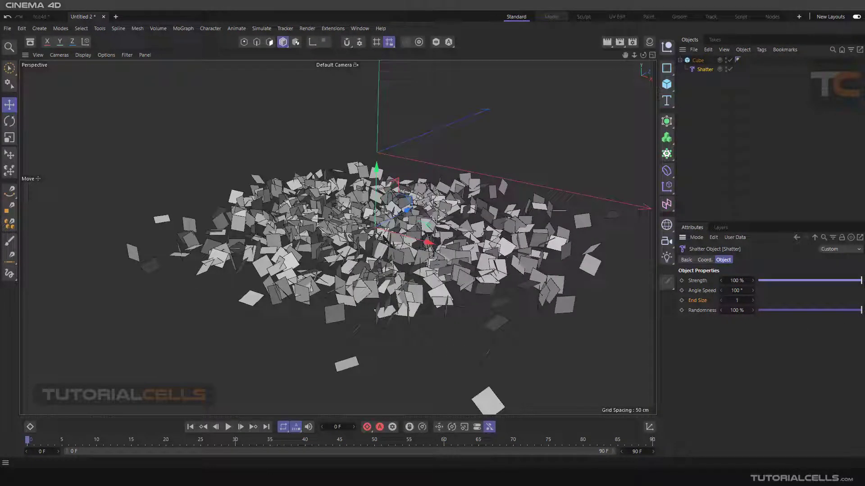
- Try End Size 0 and 2 while varying Strength, then reset End Size to default
{"action": "left_click", "coordinate": [737, 300]}
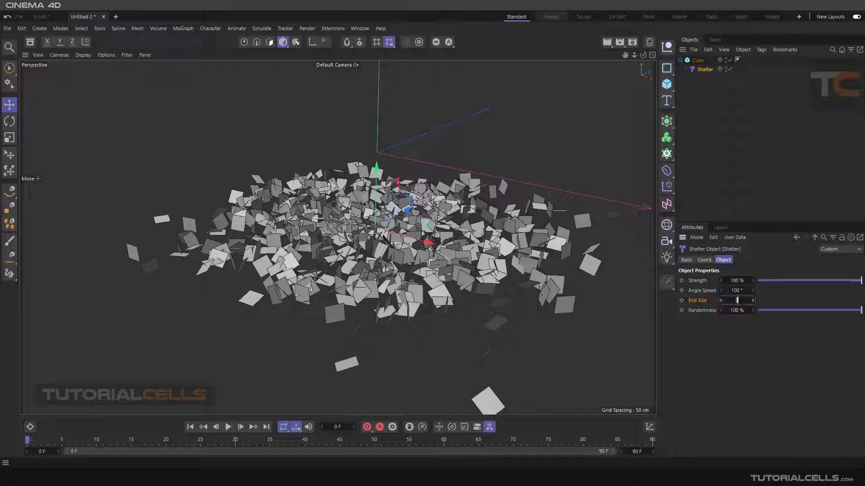
{"action": "type", "text": "0"}
{"action": "key", "text": "Return"}
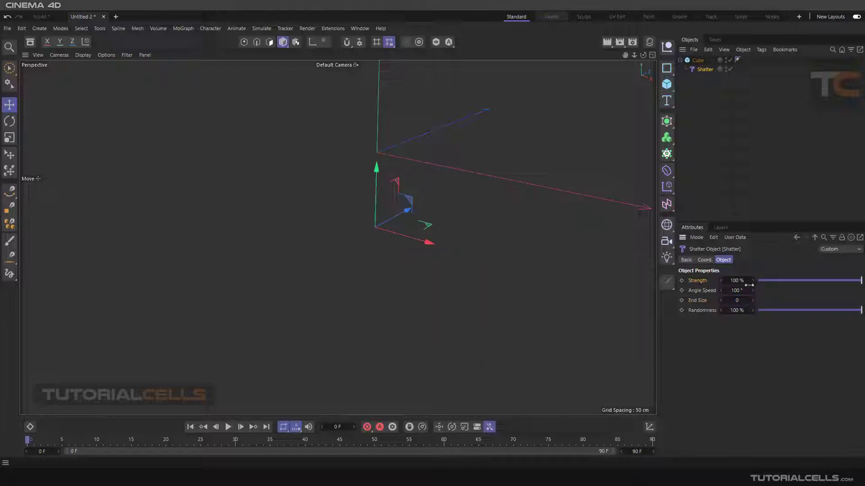
{"action": "left_click", "coordinate": [737, 301]}
{"action": "key", "text": "Return"}
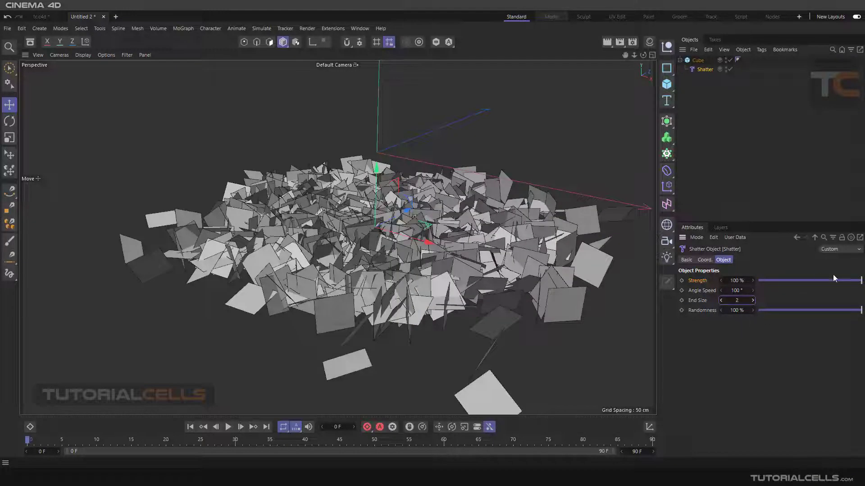
{"action": "left_click_drag", "start_coordinate": [834, 278], "coordinate": [722, 304]}
{"action": "left_click", "coordinate": [753, 301], "text": "ctrl"}
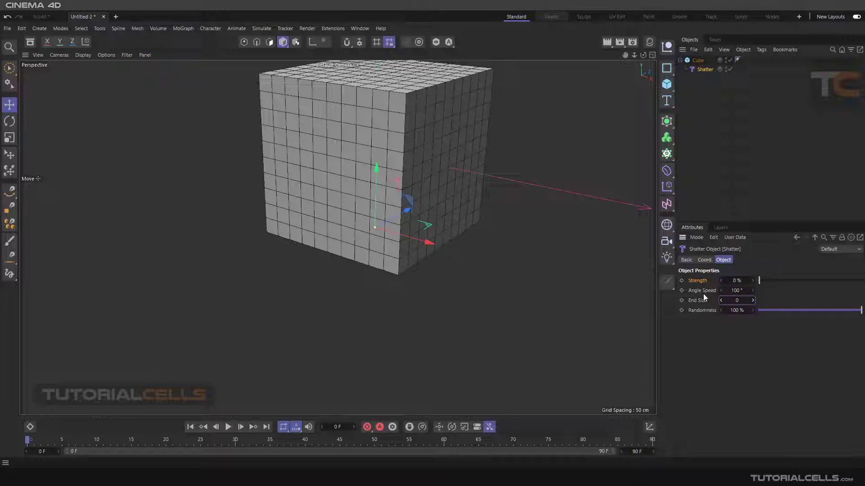
- Zoom into the cube and drag Shatter Strength up to 46% so pieces spread apart
{"action": "scroll", "coordinate": [362, 201], "scroll_direction": "up", "scroll_amount": 4}
{"action": "scroll", "coordinate": [387, 225], "scroll_direction": "down", "scroll_amount": 2}
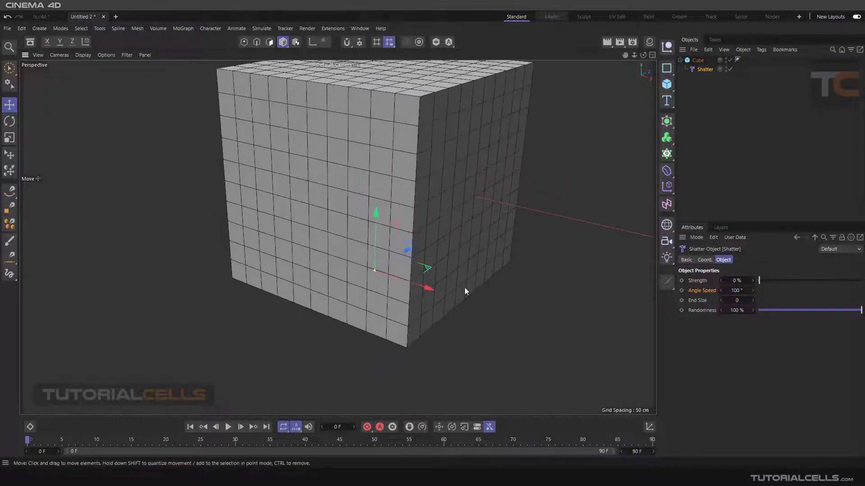
{"action": "scroll", "coordinate": [444, 261], "scroll_direction": "up", "scroll_amount": 2}
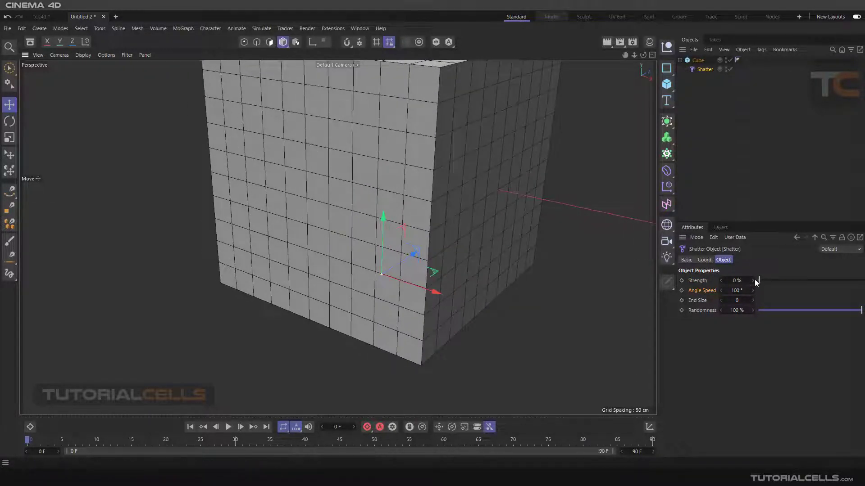
{"action": "left_click_drag", "start_coordinate": [759, 281], "coordinate": [770, 281]}
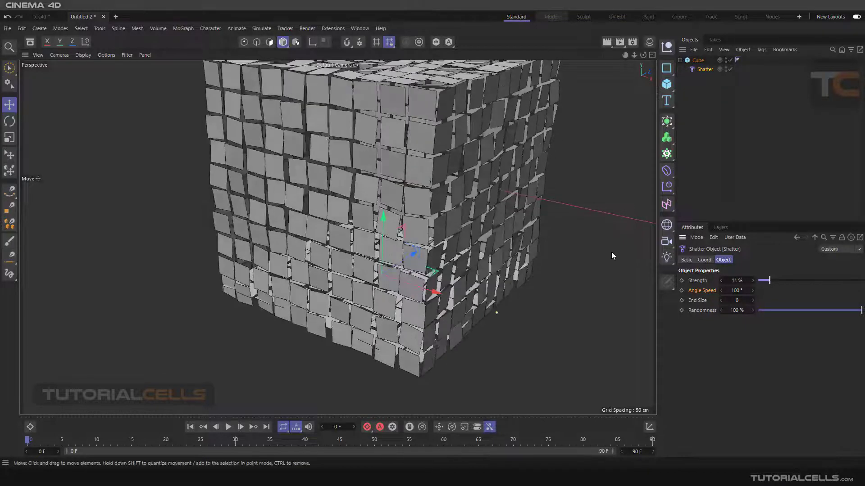
{"action": "scroll", "coordinate": [320, 147], "scroll_direction": "up", "scroll_amount": 3}
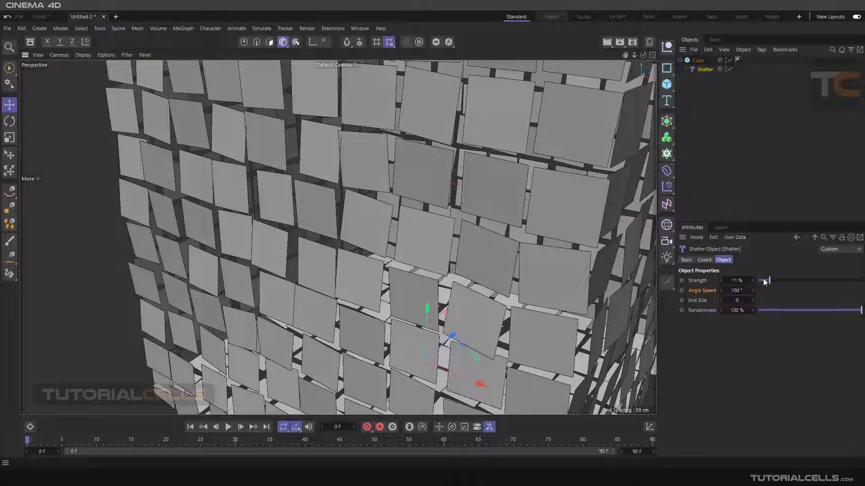
{"action": "left_click_drag", "start_coordinate": [768, 278], "coordinate": [806, 280]}
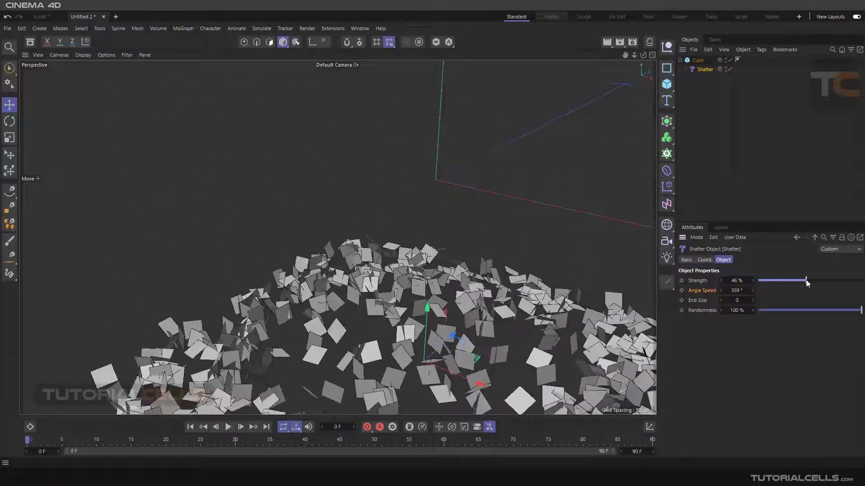
- Set Randomness to 0% for an even grid, then Strength to 0 to reassemble the cube
{"action": "left_click_drag", "start_coordinate": [585, 271], "coordinate": [585, 315], "text": "alt"}
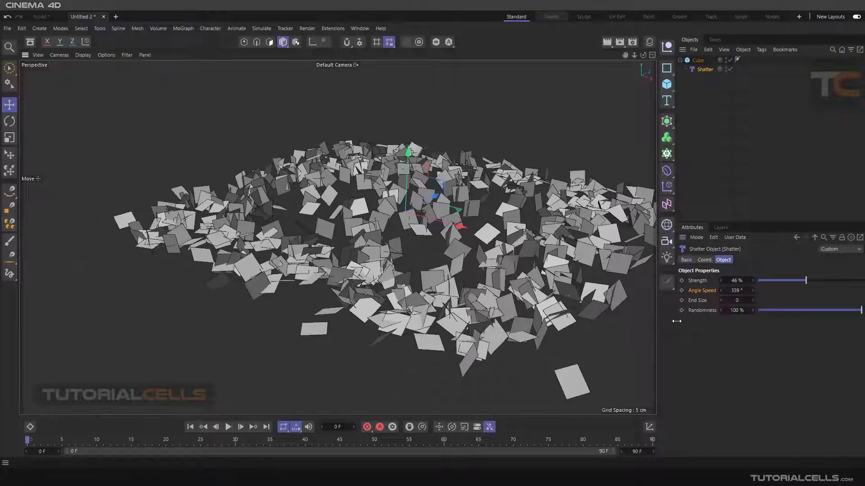
{"action": "scroll", "coordinate": [507, 263], "scroll_direction": "down", "scroll_amount": 8}
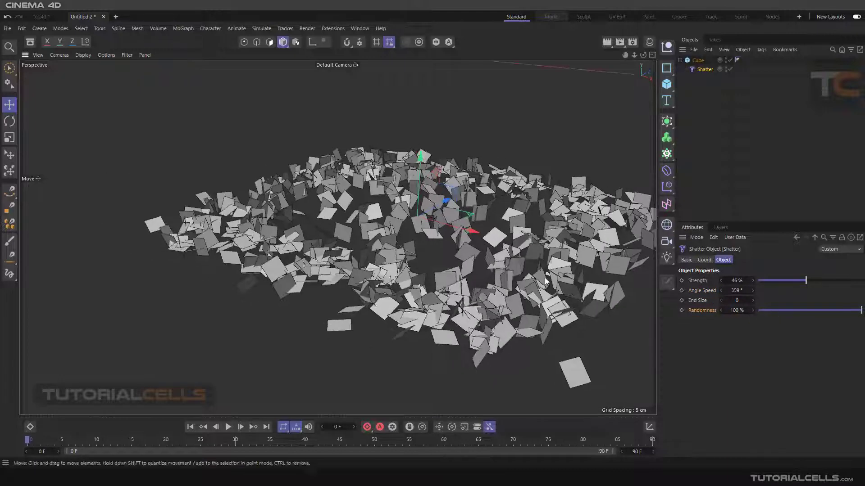
{"action": "left_click_drag", "start_coordinate": [460, 281], "coordinate": [564, 285], "text": "alt"}
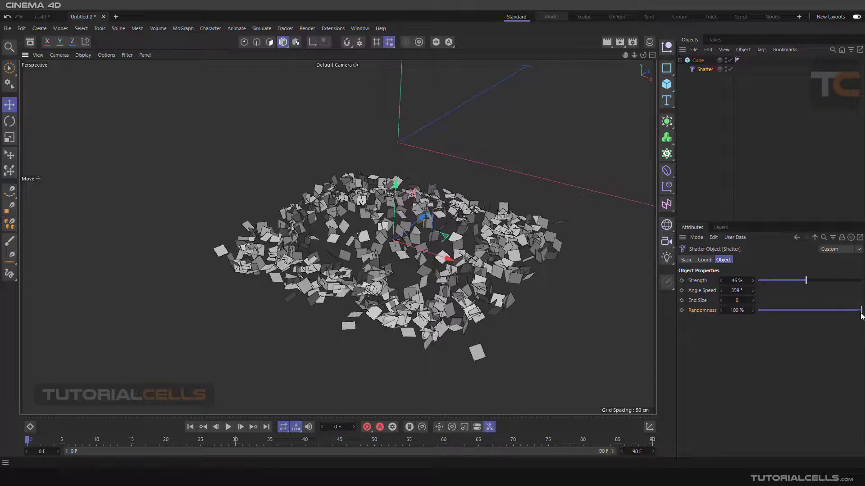
{"action": "left_click_drag", "start_coordinate": [860, 310], "coordinate": [721, 316]}
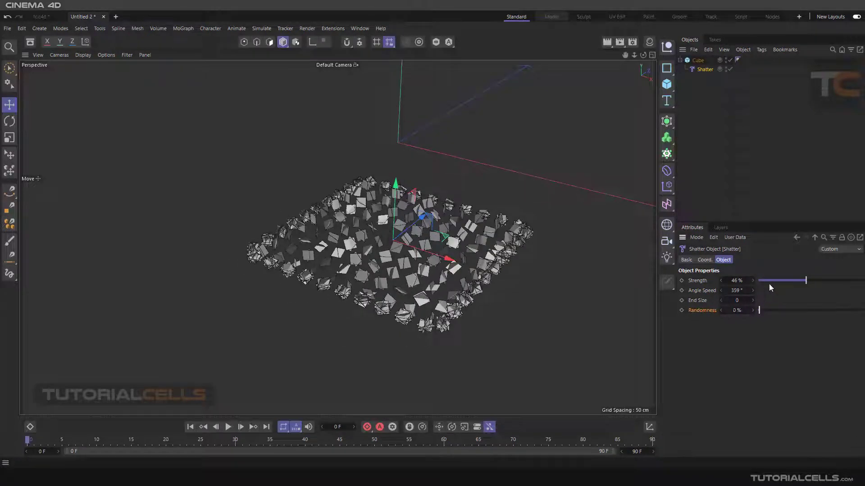
{"action": "left_click_drag", "start_coordinate": [806, 280], "coordinate": [756, 282]}
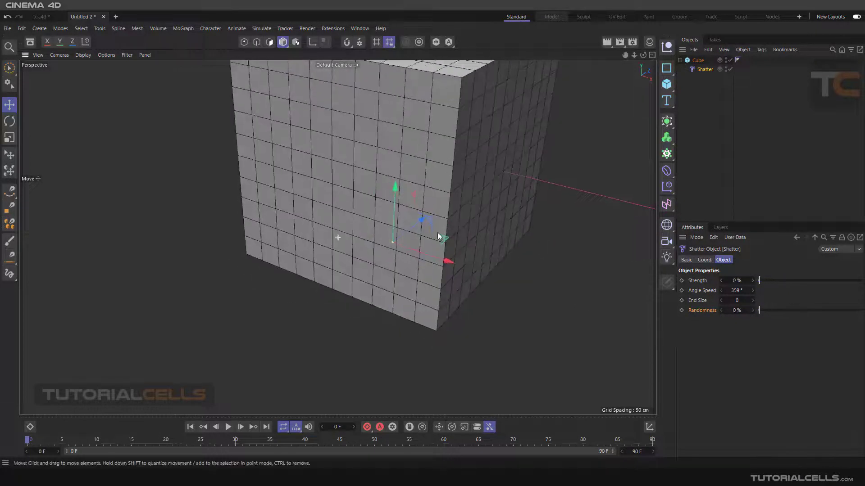
- Reshatter at 55% Strength with 100% Randomness, then switch to the tc.c4d document
{"action": "left_click_drag", "start_coordinate": [438, 236], "coordinate": [441, 258], "text": "alt"}
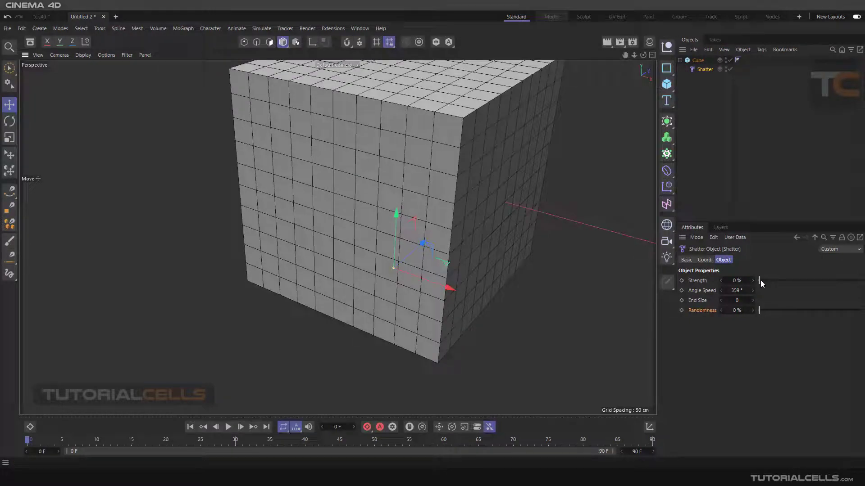
{"action": "left_click_drag", "start_coordinate": [760, 280], "coordinate": [816, 282]}
{"action": "left_click_drag", "start_coordinate": [760, 311], "coordinate": [860, 313]}
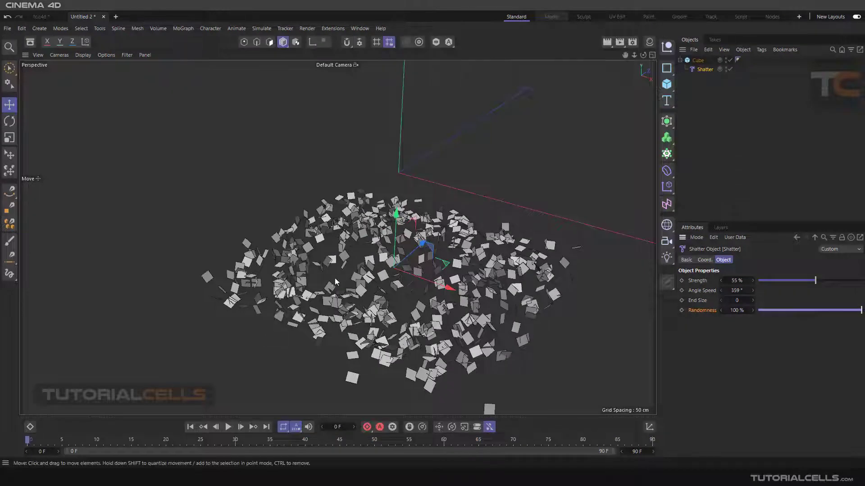
{"action": "left_click_drag", "start_coordinate": [445, 263], "coordinate": [356, 264], "text": "alt"}
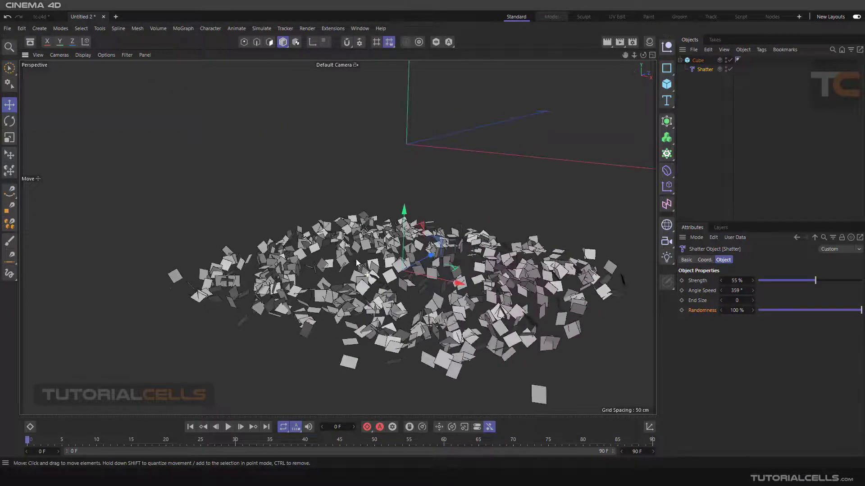
{"action": "left_click", "coordinate": [39, 18]}
{"action": "right_click_drag", "start_coordinate": [373, 196], "coordinate": [500, 288], "text": "alt"}
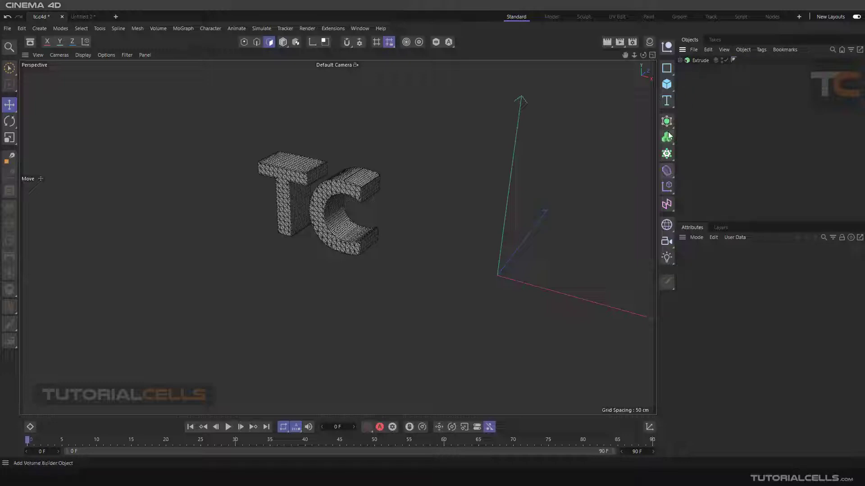
- Select the Extrude object holding the TC Text Spline to show its Caps settings
{"action": "left_click", "coordinate": [700, 62]}
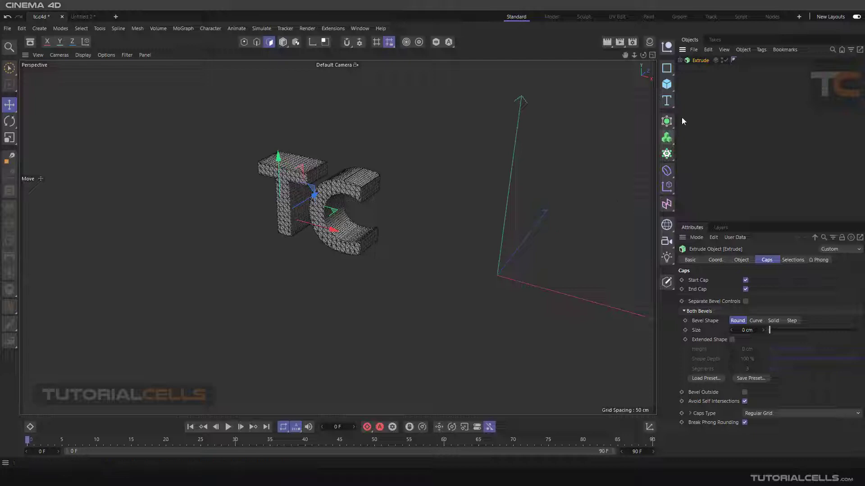
- Add a Shatter deformer at 0% Strength, collapse Extrude, and create a new Null object
{"action": "left_click", "coordinate": [667, 171]}
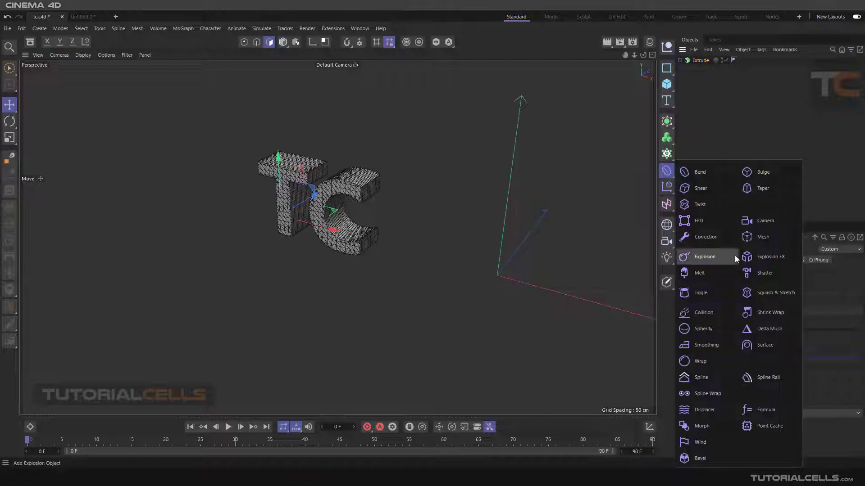
{"action": "left_click", "coordinate": [761, 274], "text": "shift"}
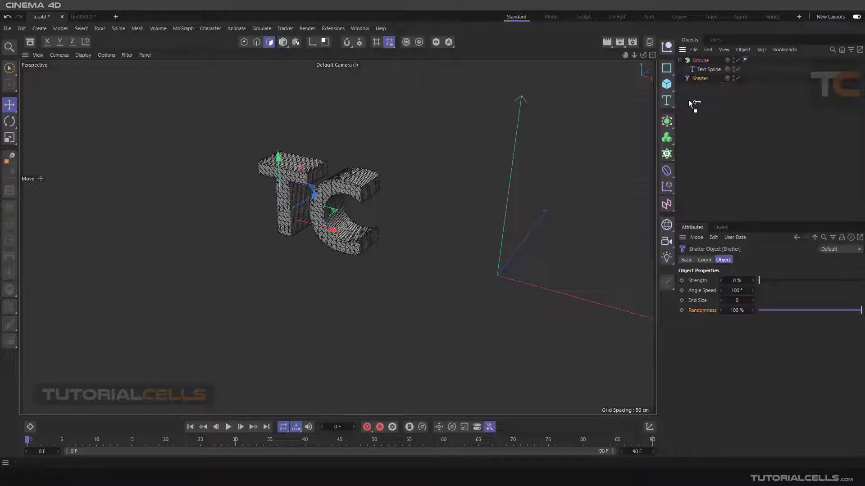
{"action": "left_click", "coordinate": [680, 61]}
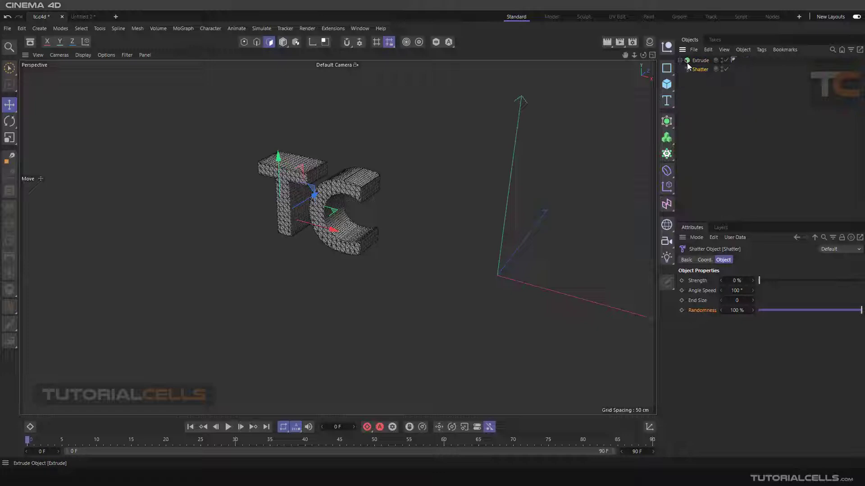
{"action": "left_click", "coordinate": [666, 46]}
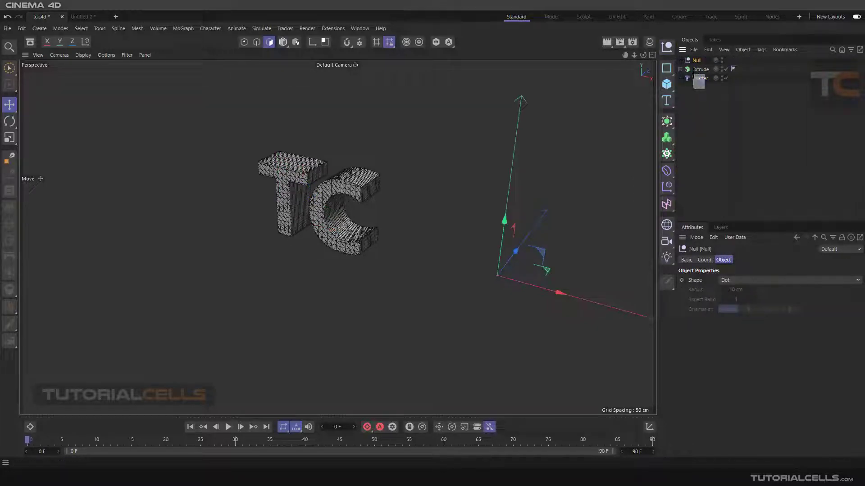
- Group the Extrude text and Shatter deformer under the Null, then select Shatter to view its attributes
{"action": "left_click_drag", "start_coordinate": [698, 81], "coordinate": [697, 62]}
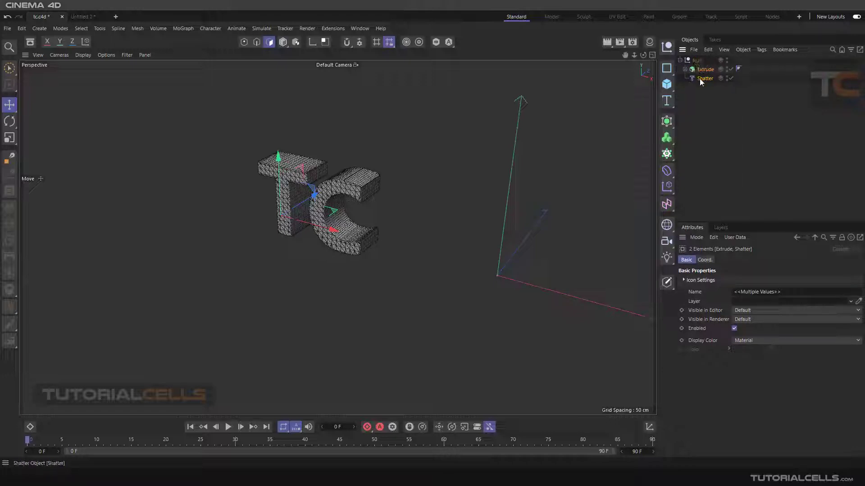
{"action": "left_click", "coordinate": [701, 81]}
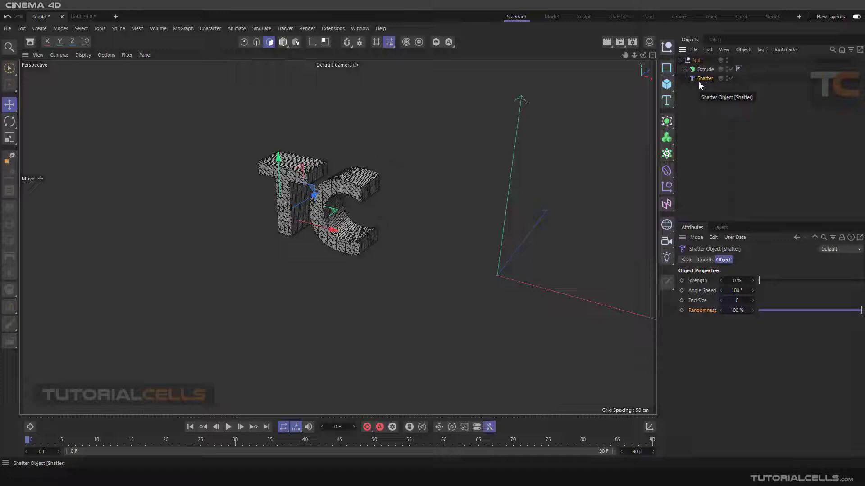
- Raise Shatter Strength to 28% and higher to fragment the TC text, then return it to 0%
{"action": "left_click_drag", "start_coordinate": [338, 201], "coordinate": [344, 208], "text": "alt"}
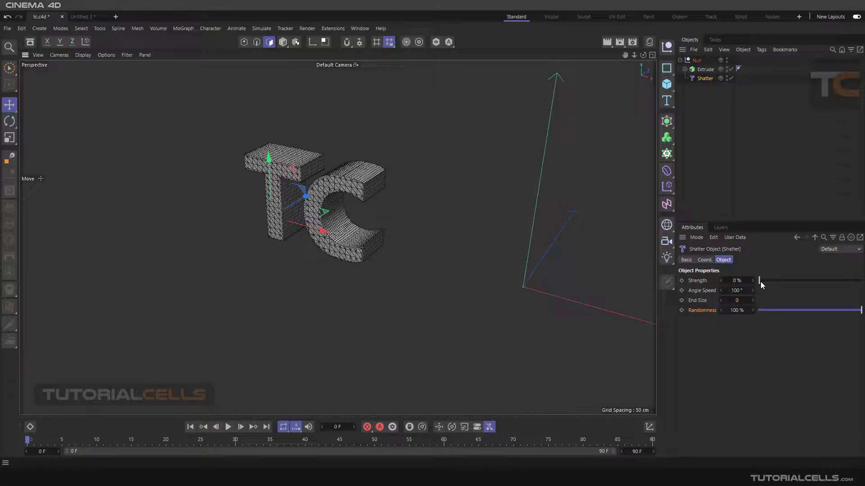
{"action": "mouse_move", "coordinate": [760, 282]}
{"action": "left_mouse_down"}
{"action": "mouse_move", "coordinate": [861, 281]}
{"action": "mouse_move", "coordinate": [760, 281]}
{"action": "left_mouse_up"}
{"action": "scroll", "coordinate": [336, 210], "scroll_direction": "up", "scroll_amount": 3}
{"action": "scroll", "coordinate": [336, 209], "scroll_direction": "up", "scroll_amount": 2}
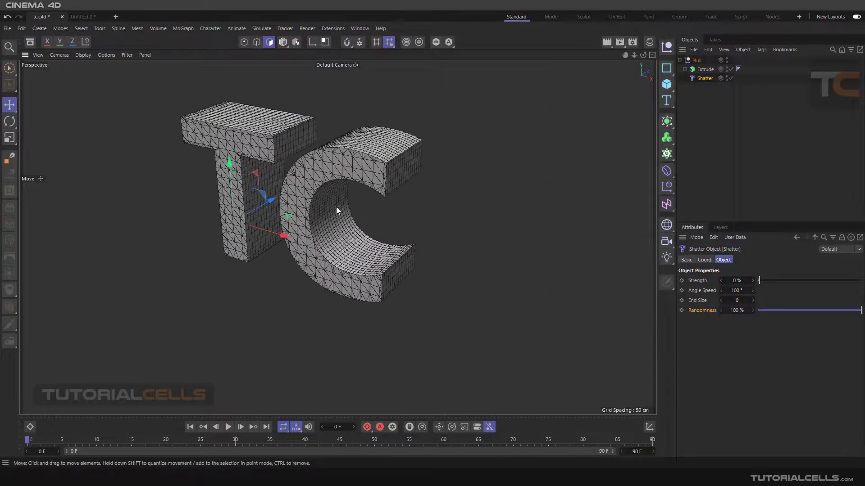